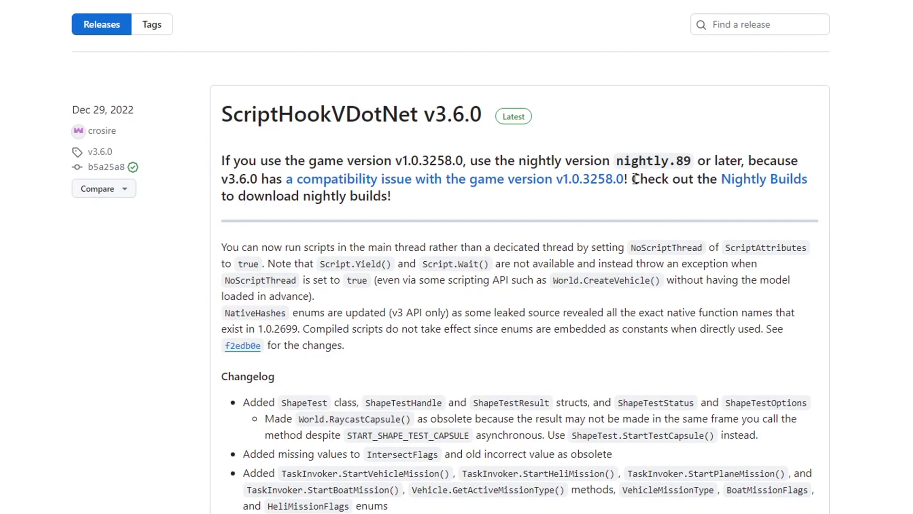
- Follow the Nightly Builds link on GitHub to the ScriptHookVDotNet nightly.106 release
left_click_drag(634, 179, 804, 181)
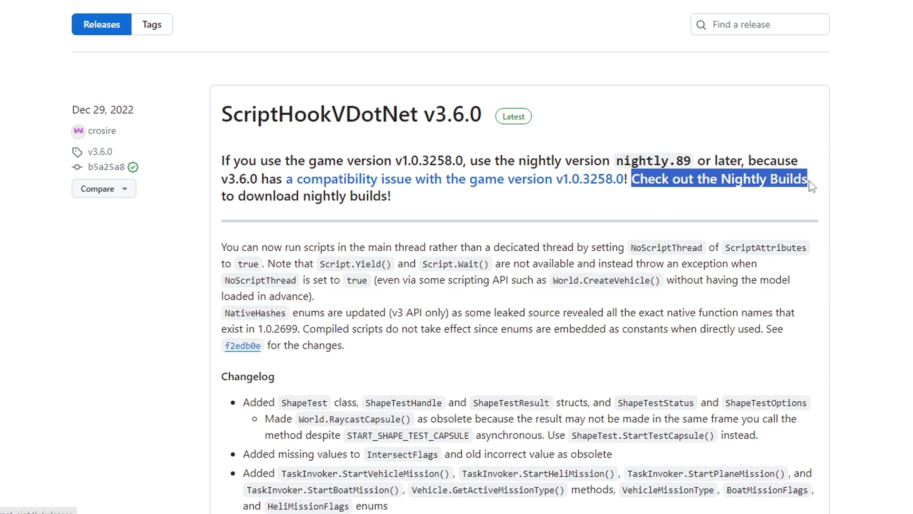
left_click(797, 206)
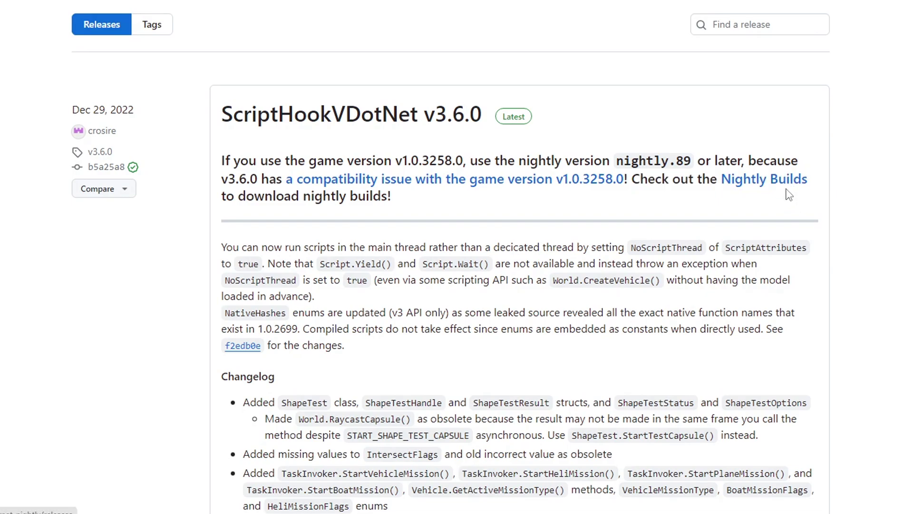
left_click(789, 195)
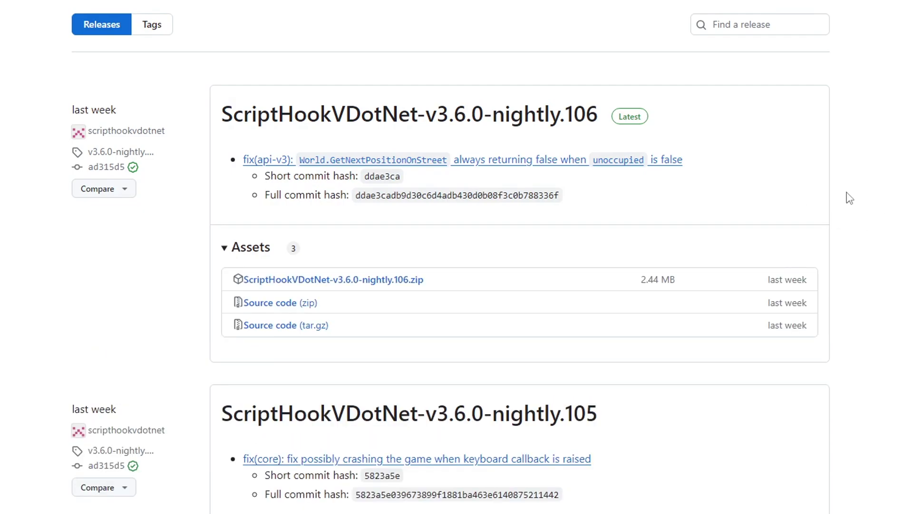
left_click_drag(218, 109, 477, 118)
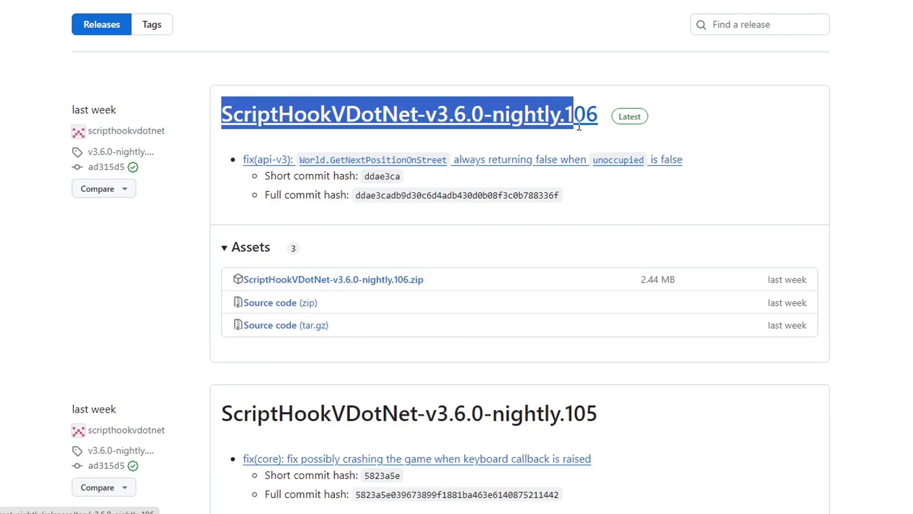
left_click_drag(477, 119, 603, 118)
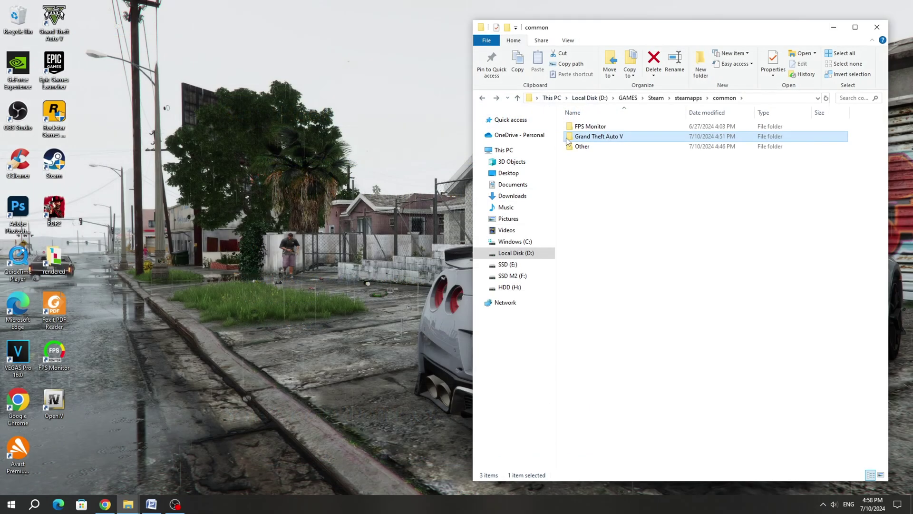
- Delete the eight old ScriptHookVDotNet files from the Grand Theft Auto V folder to the Recycle Bin
double_click(567, 141)
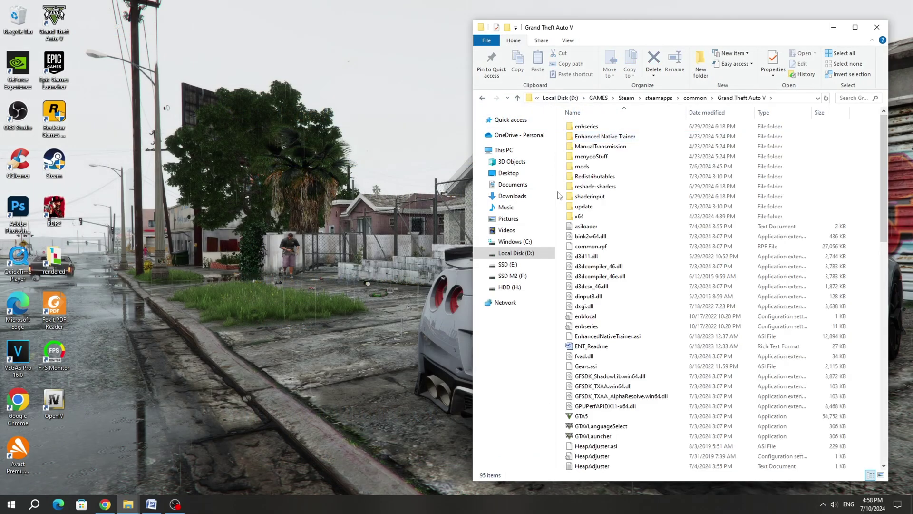
scroll(713, 286, "down", 15)
left_click_drag(856, 405, 613, 331)
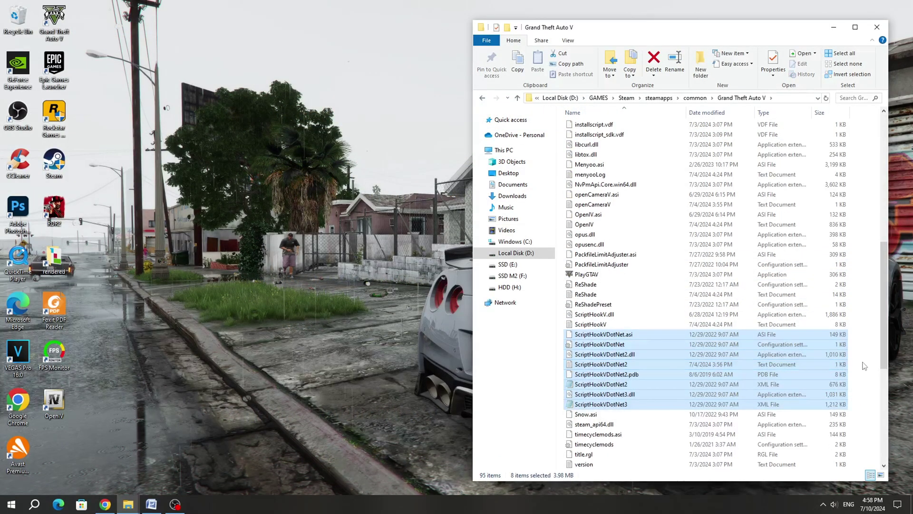
key("Delete")
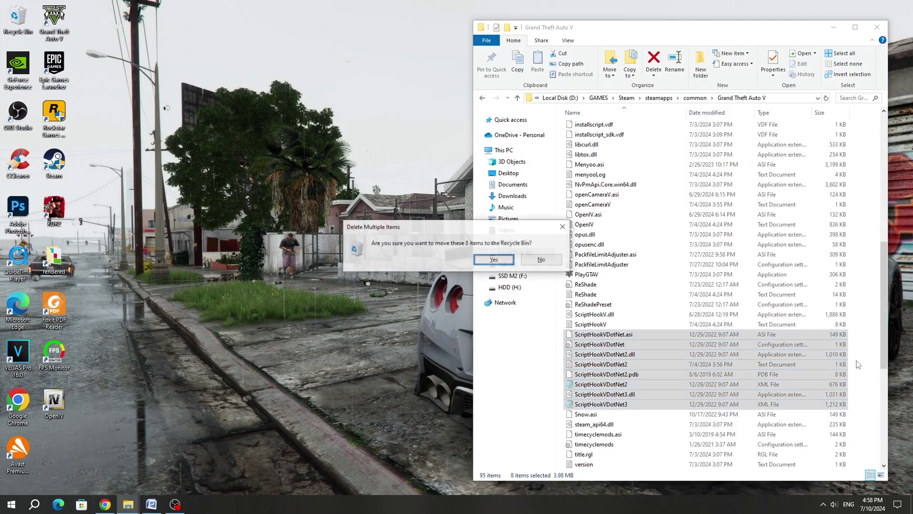
left_click(497, 262)
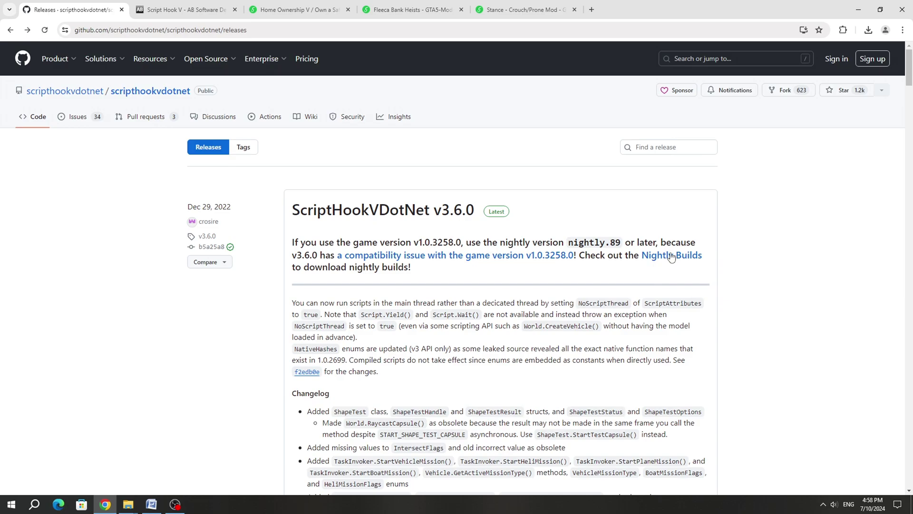
- Download the ScriptHookVDotNet-v3.6.0-nightly.106.zip asset and get Script Hook V
left_click(672, 257)
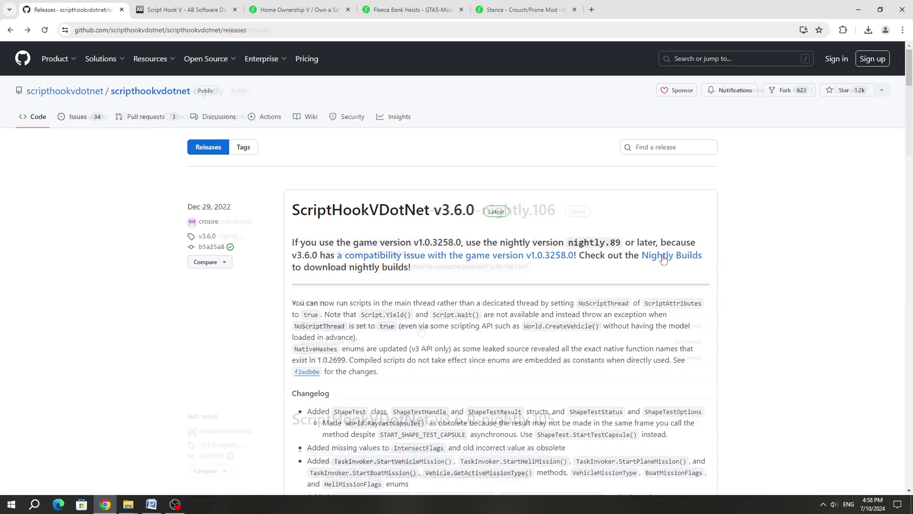
left_click(423, 328)
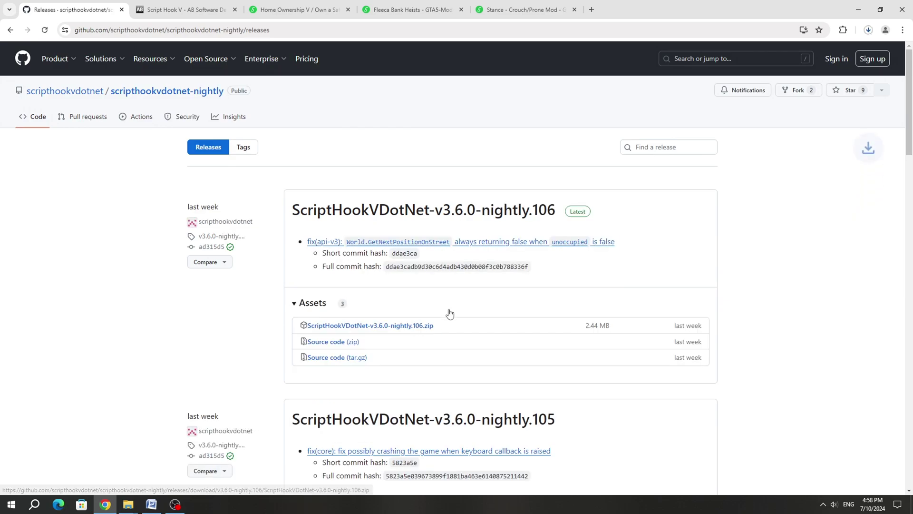
left_click(188, 9)
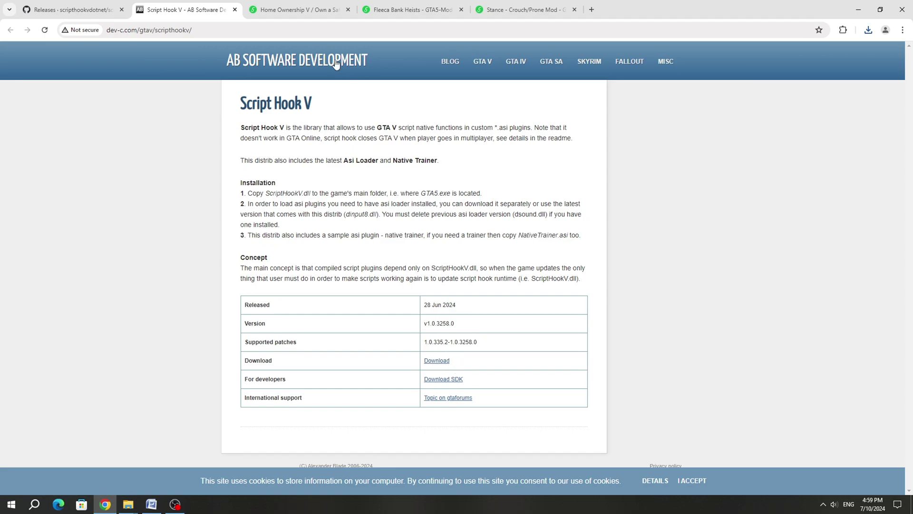
- Download the Home Ownership V, Fleeca Bank Heists and Stance mods from their gta5-mods pages
left_click(309, 11)
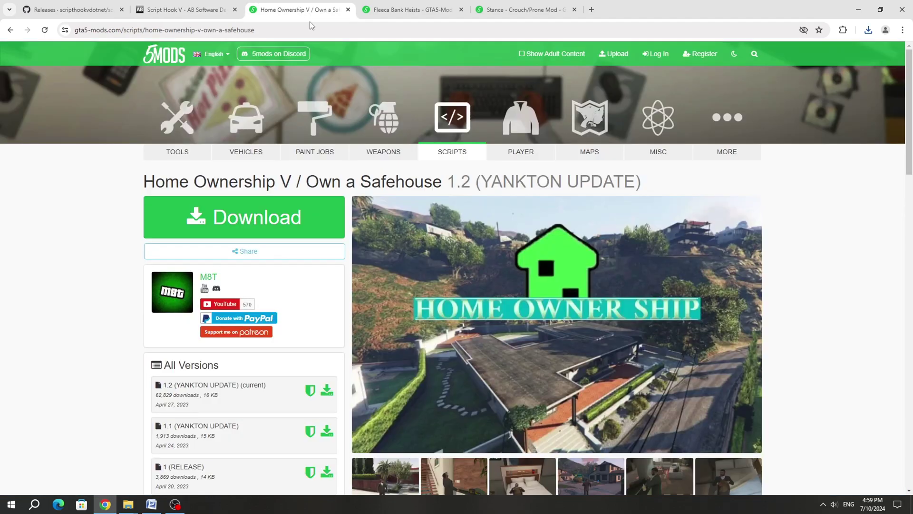
left_click(295, 224)
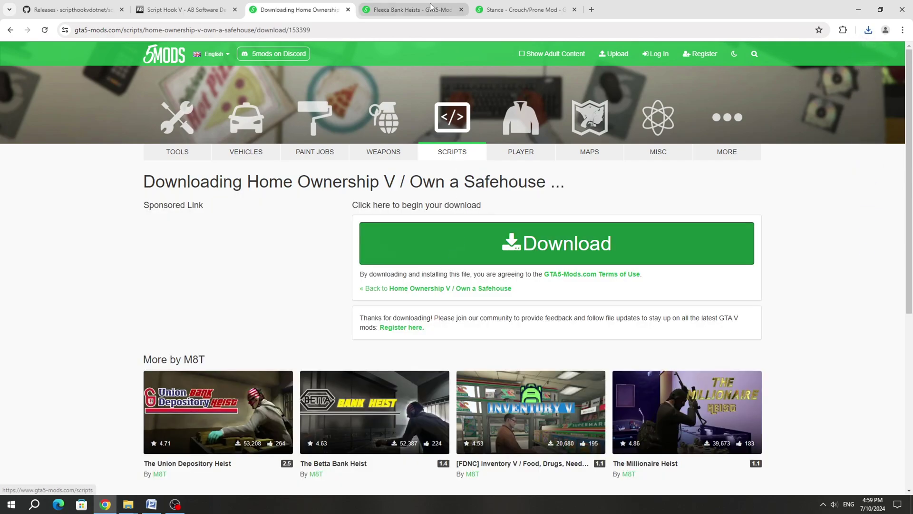
left_click(432, 8)
left_click(303, 225)
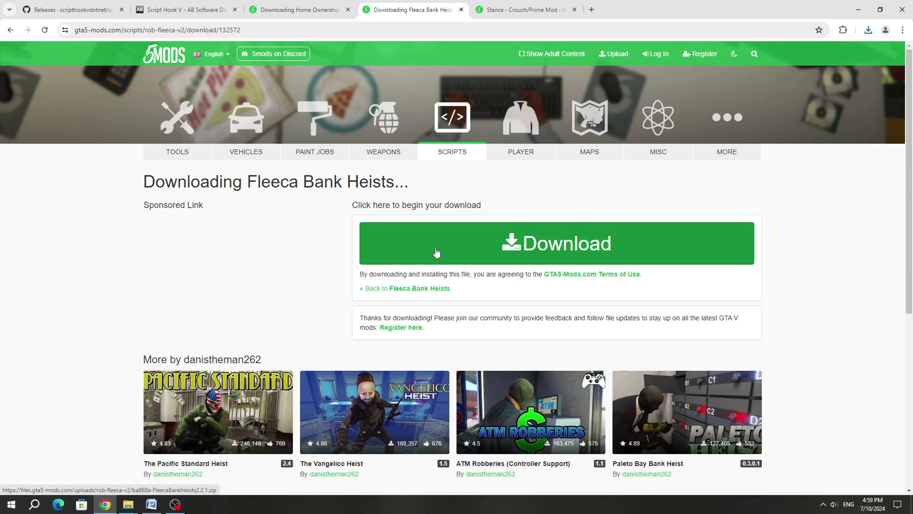
key("ctrl+Tab")
left_click(310, 232)
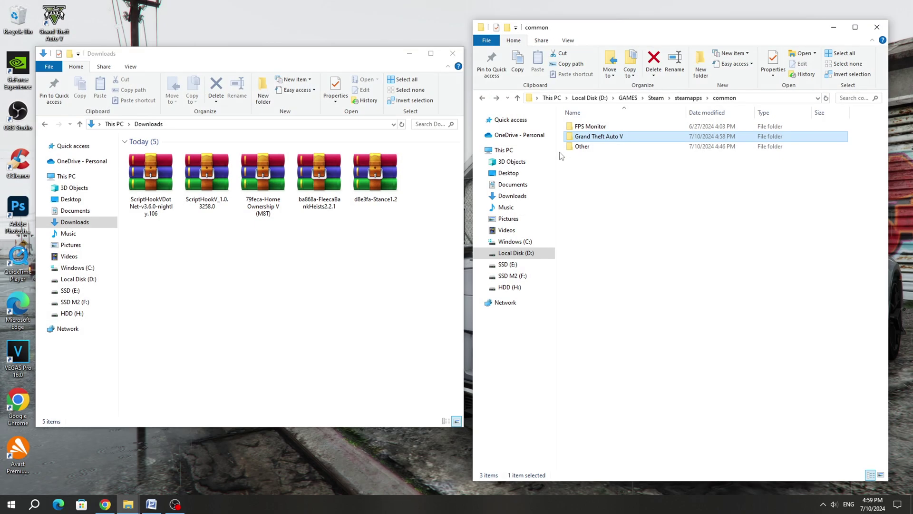
- Copy dinput8.dll and ScriptHookV.dll from the ScriptHookV archive's bin folder into the game folder, replacing both
double_click(569, 139)
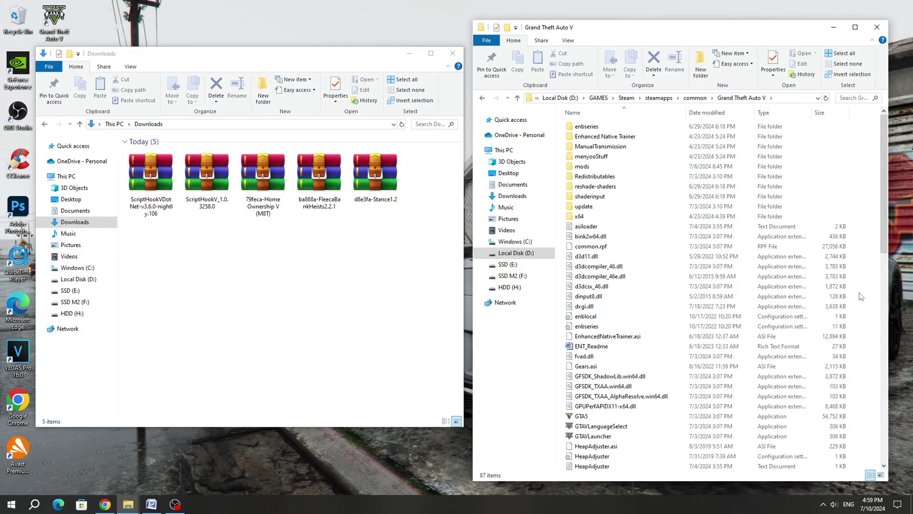
left_click(217, 210)
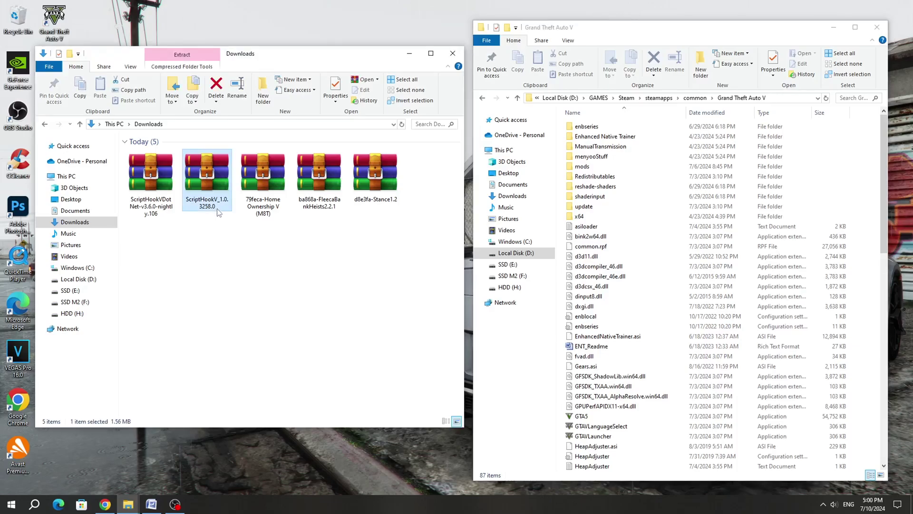
double_click(216, 208)
double_click(141, 313)
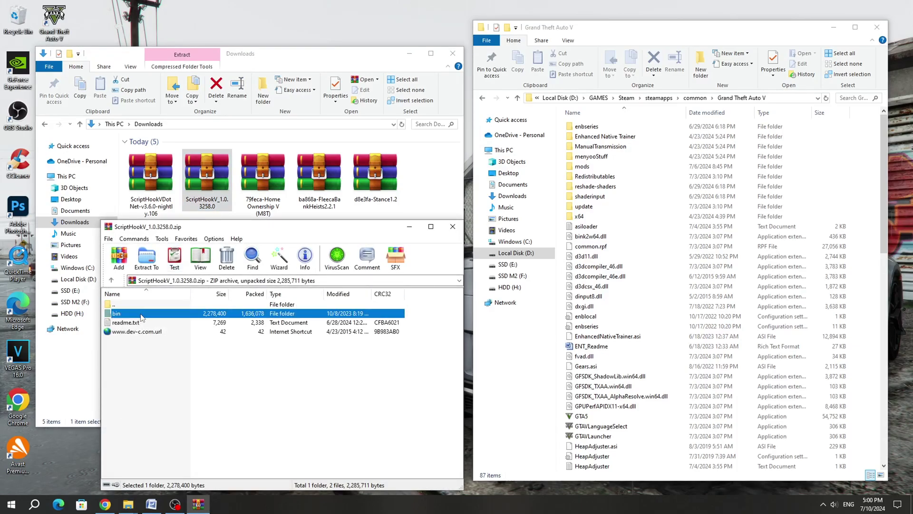
left_click_drag(129, 316, 207, 325)
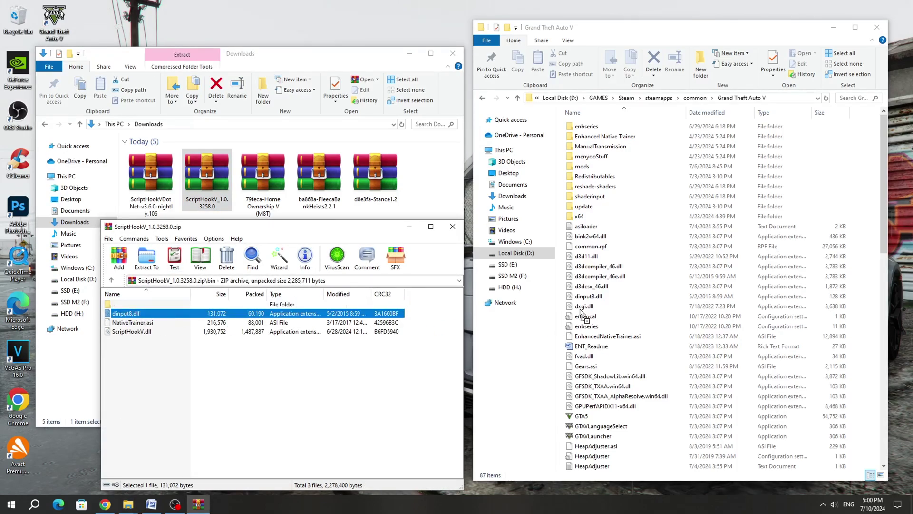
left_click_drag(587, 306, 587, 306)
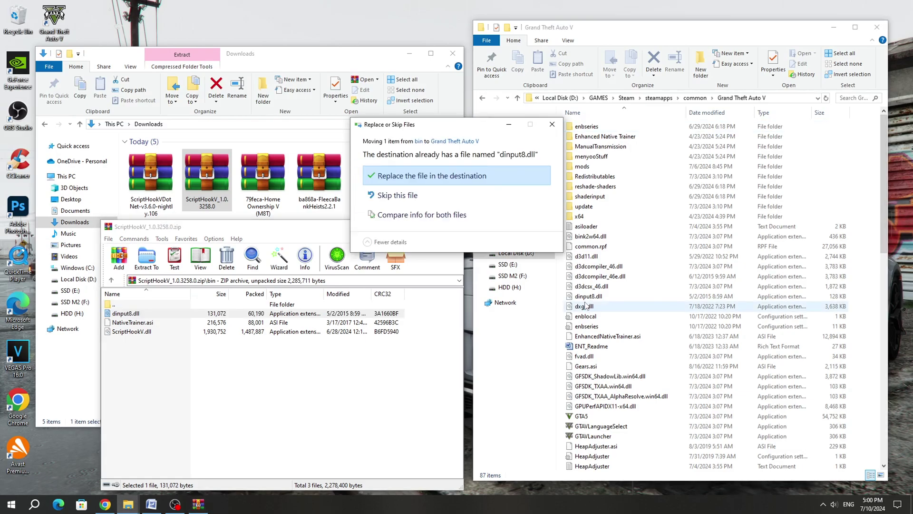
left_click(456, 178)
left_click(136, 332)
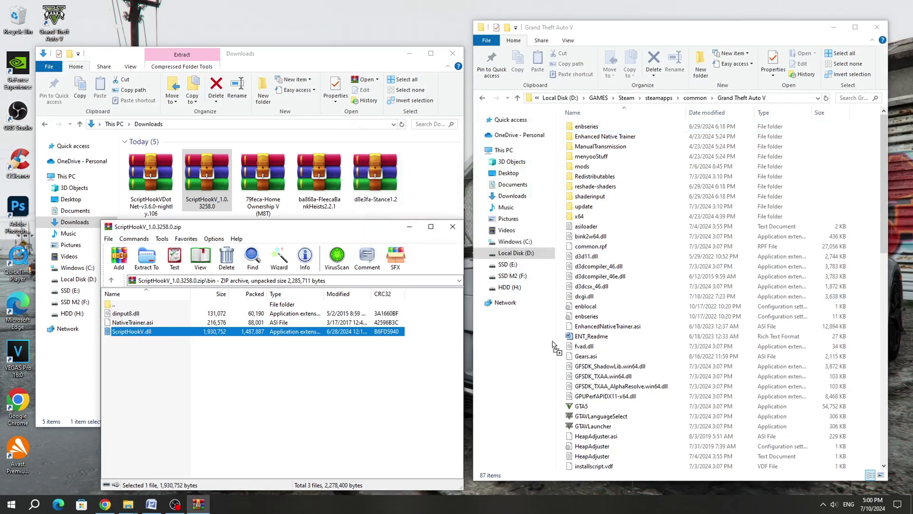
left_click_drag(591, 314, 591, 315)
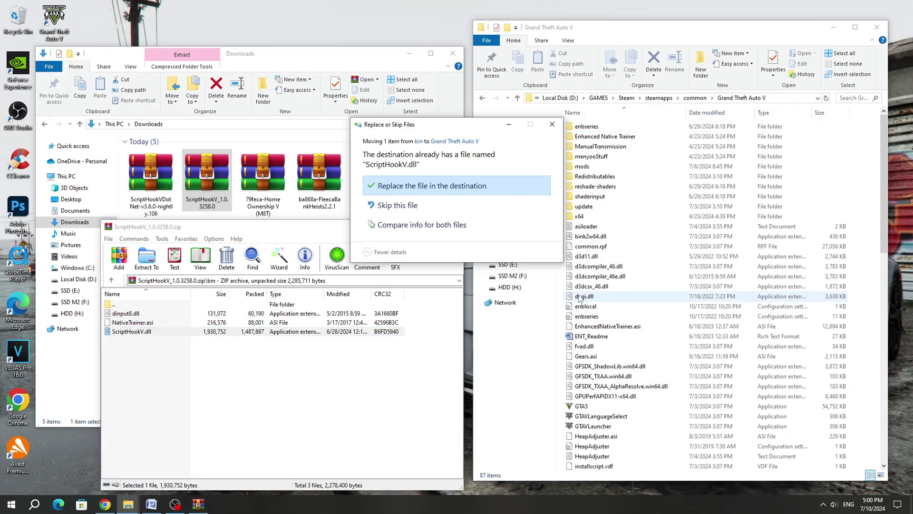
left_click(449, 184)
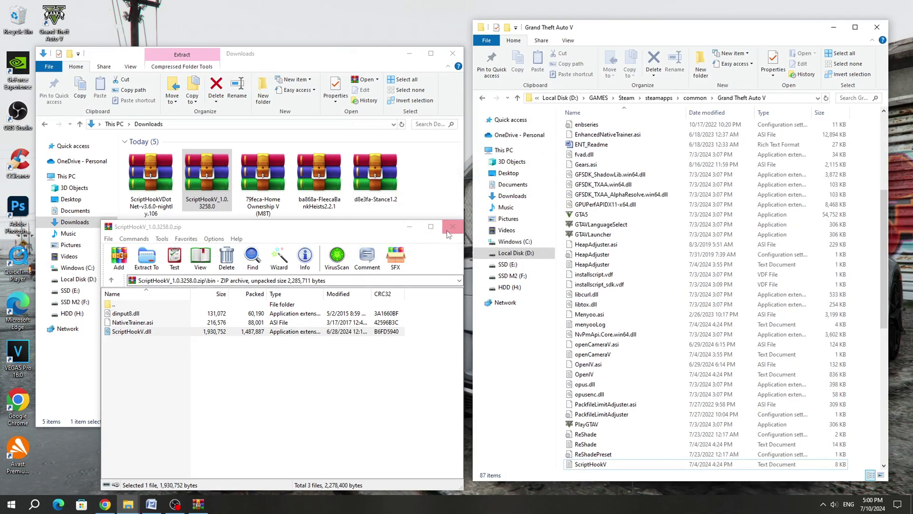
left_click(452, 227)
- Extract the seven ScriptHookVDotNet nightly files into the Grand Theft Auto V folder
double_click(150, 178)
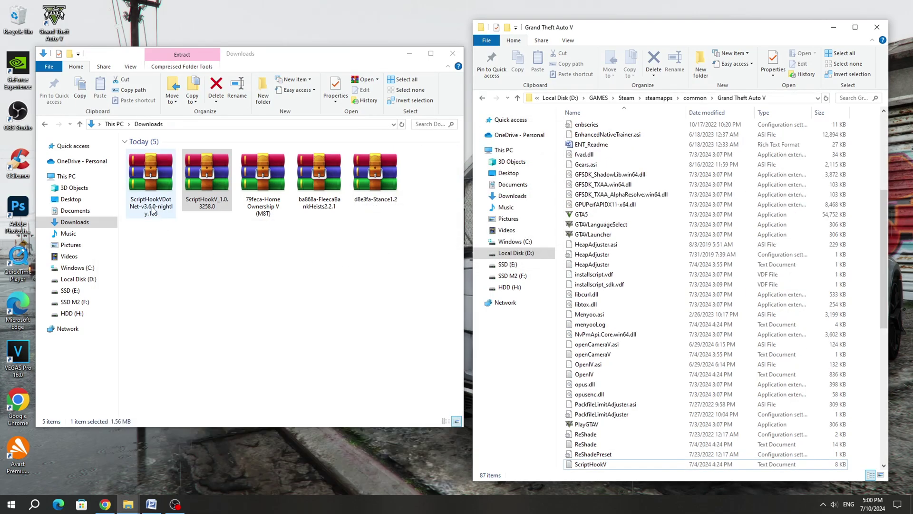
mouse_move(260, 423)
left_mouse_down()
mouse_move(211, 405)
mouse_move(139, 347)
mouse_move(584, 389)
left_mouse_up()
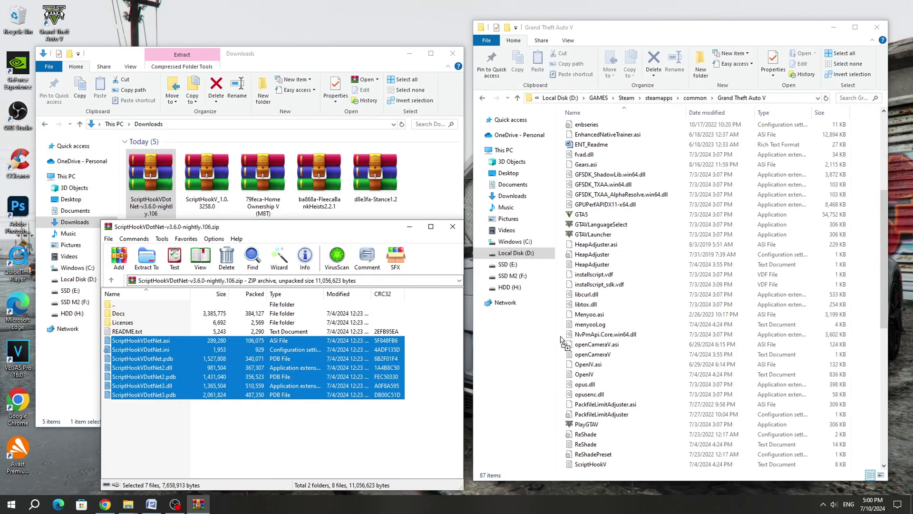
left_click_drag(564, 346, 563, 346)
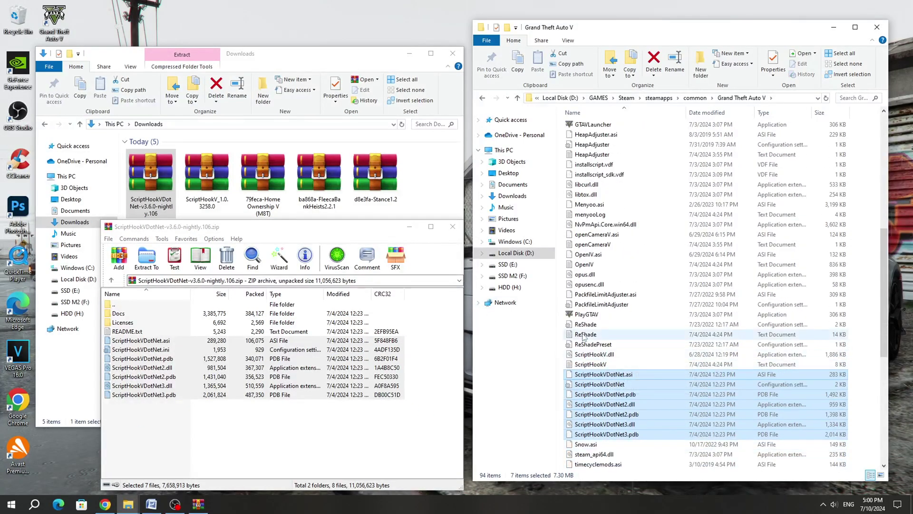
left_click(452, 228)
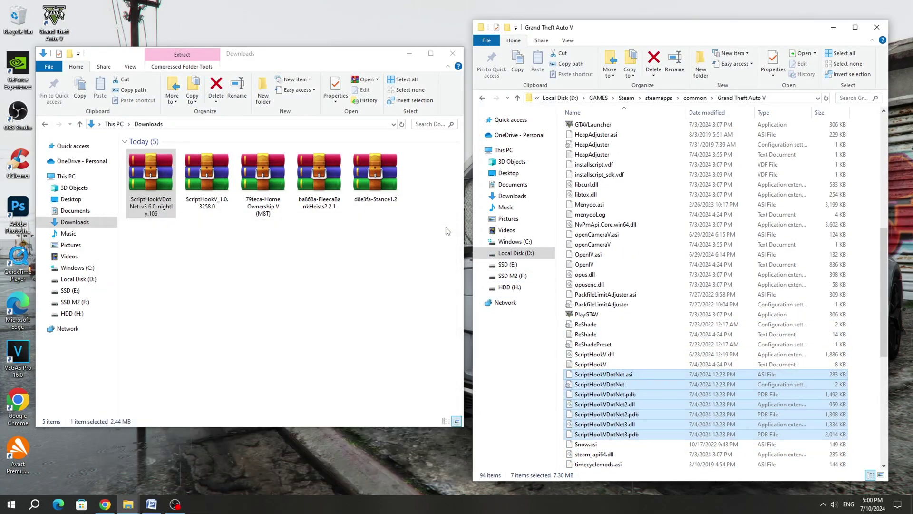
left_click(858, 270)
scroll(858, 270, "up", 10)
- Create a new folder named scripts in the game folder and go into it
left_click(705, 74)
type("scripts")
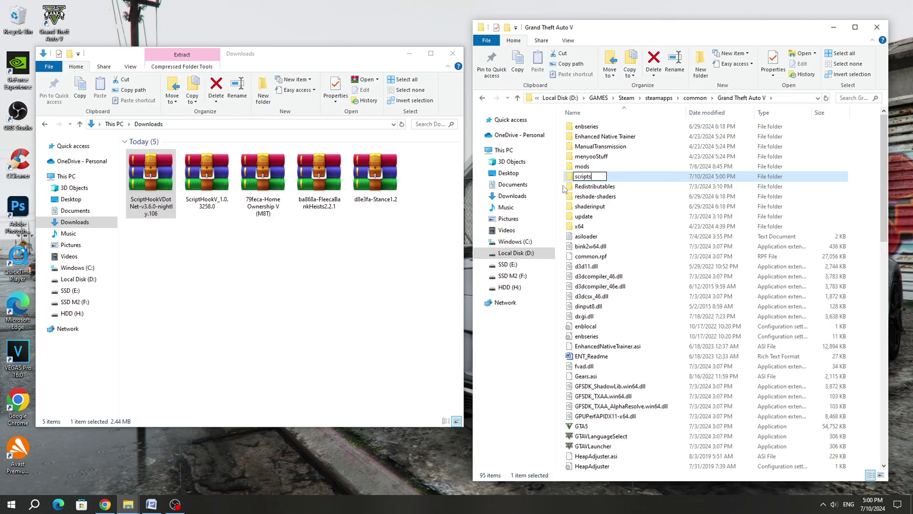
key("Return")
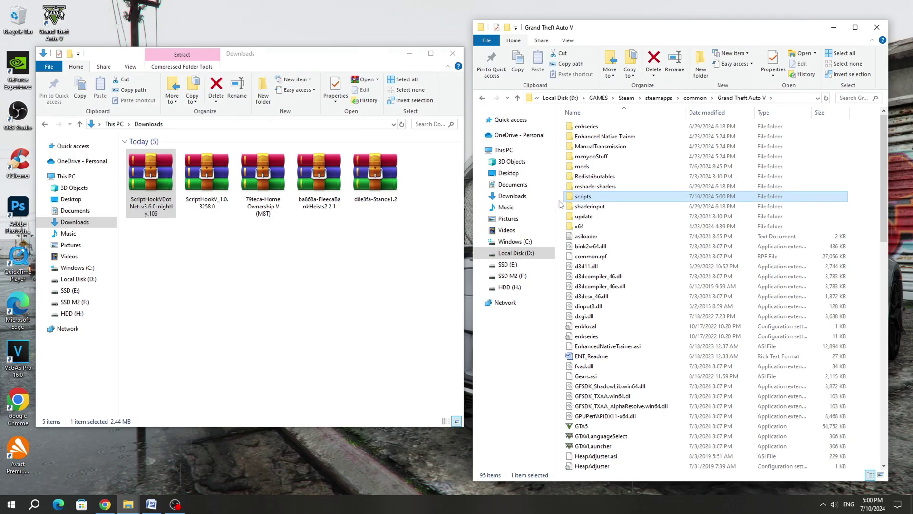
double_click(571, 201)
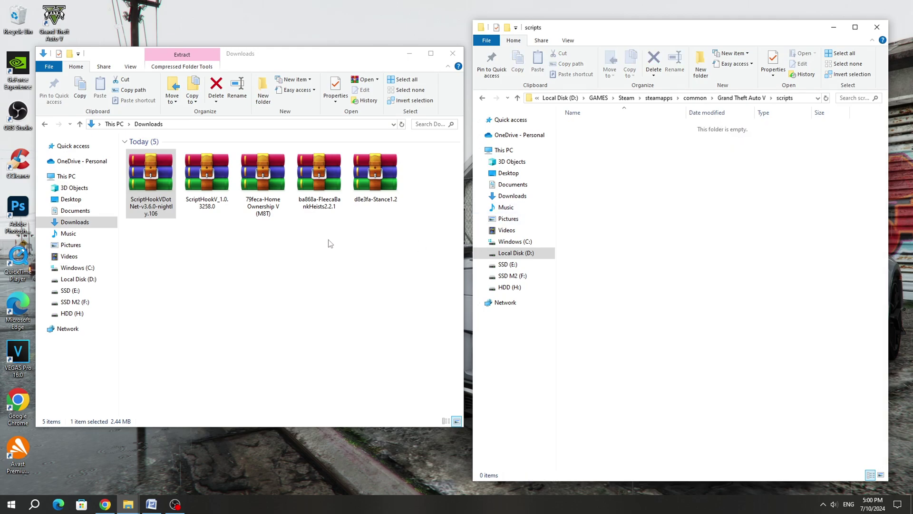
- Extract the Home Ownership V, Fleeca heist and Stance1.2 mod files into scripts, then return to the game folder
double_click(263, 179)
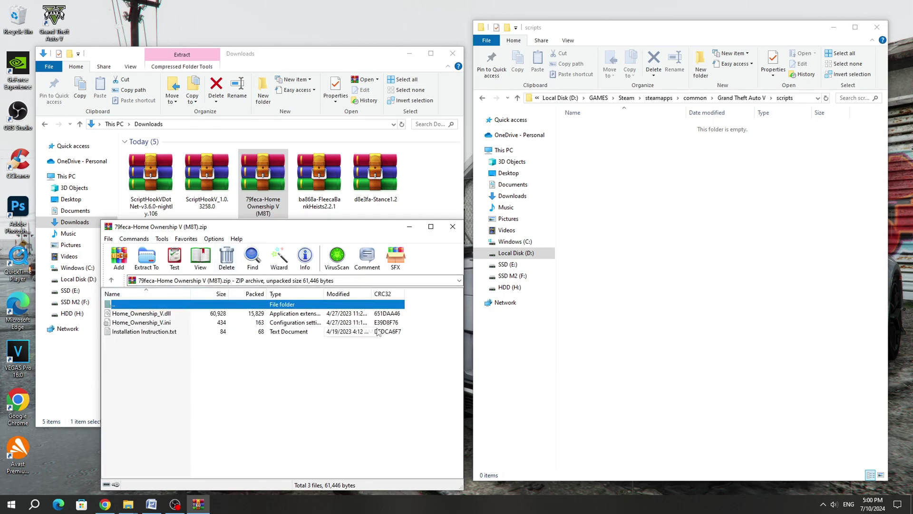
mouse_move(389, 313)
left_mouse_down()
mouse_move(402, 321)
mouse_move(609, 275)
left_mouse_up()
left_click(452, 227)
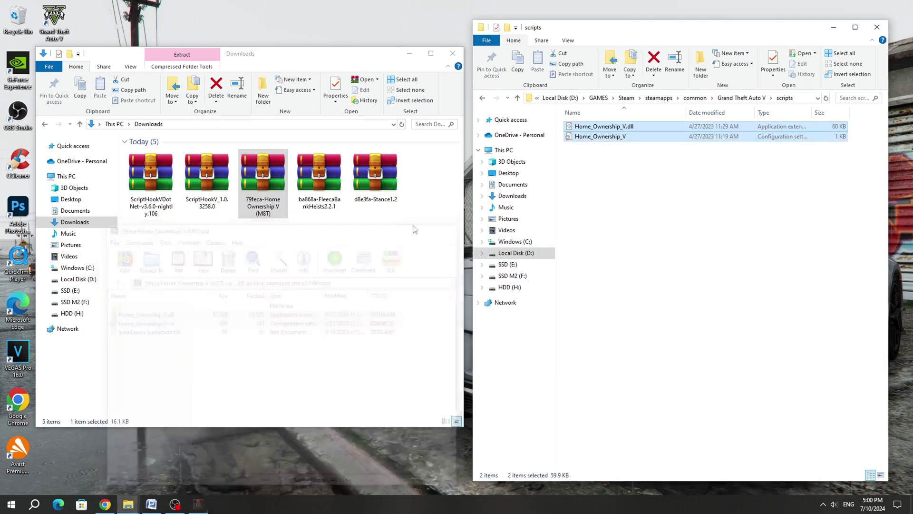
double_click(319, 179)
mouse_move(420, 341)
left_mouse_down()
mouse_move(387, 311)
mouse_move(659, 301)
left_mouse_up()
left_click(452, 226)
double_click(375, 178)
mouse_move(402, 349)
left_mouse_down()
mouse_move(342, 314)
mouse_move(645, 326)
left_mouse_up()
left_click(453, 226)
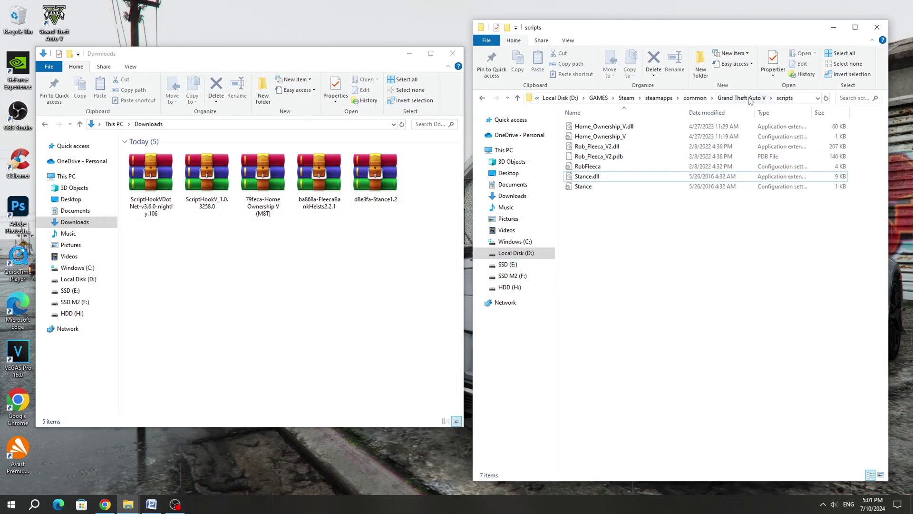
left_click(749, 98)
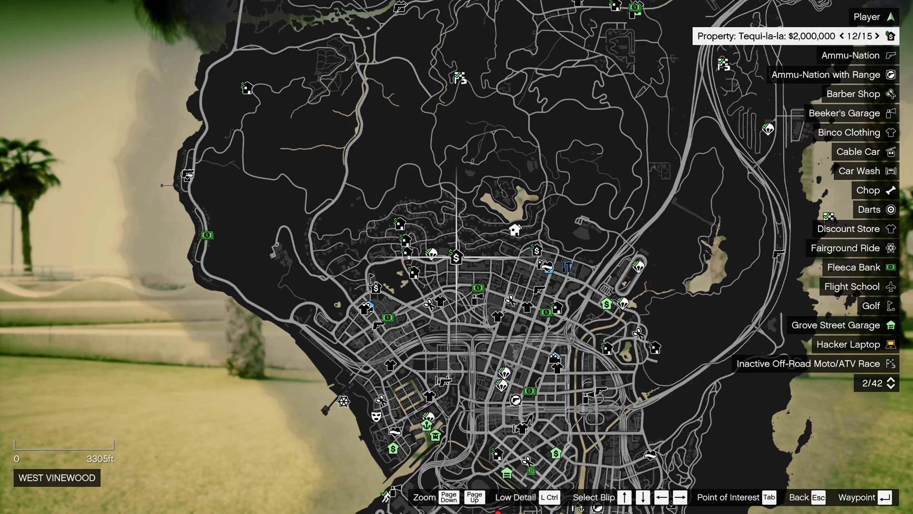
- Step the Property legend to the next listings, Pitchers and The Hen House
key("Right")
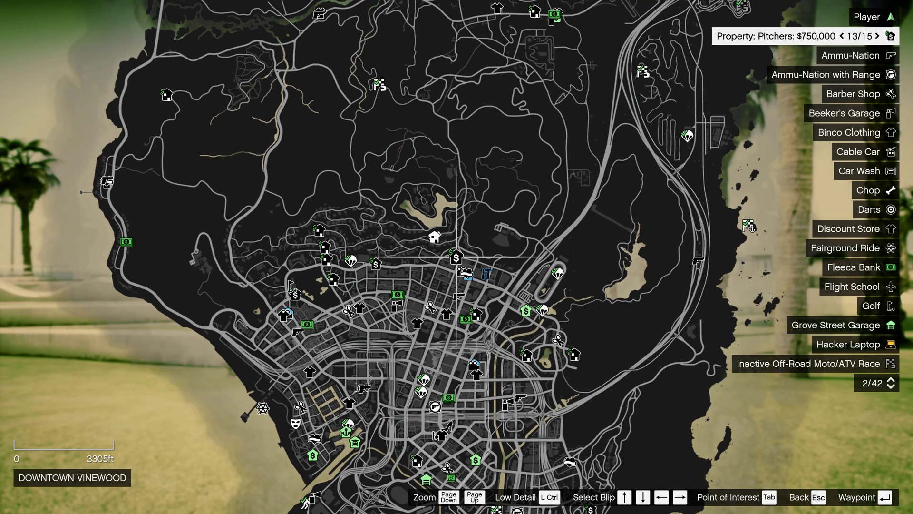
key("Right")
key("Right")
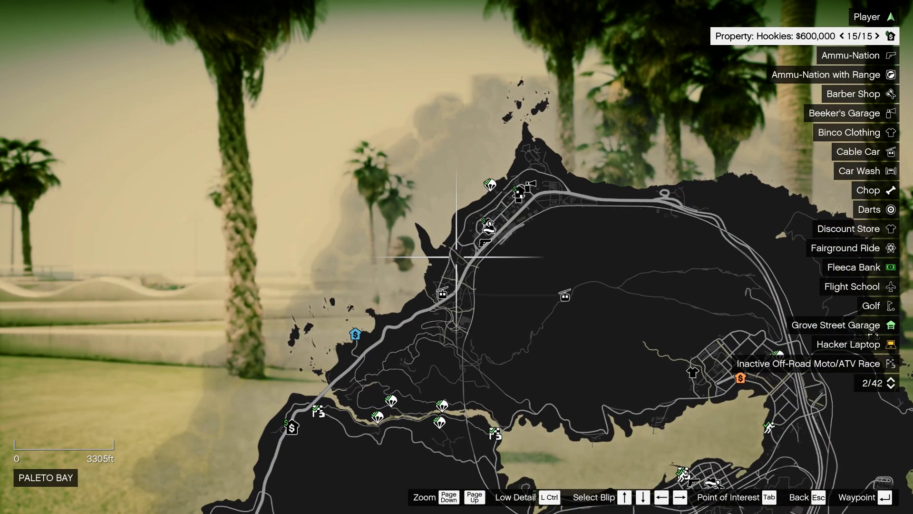